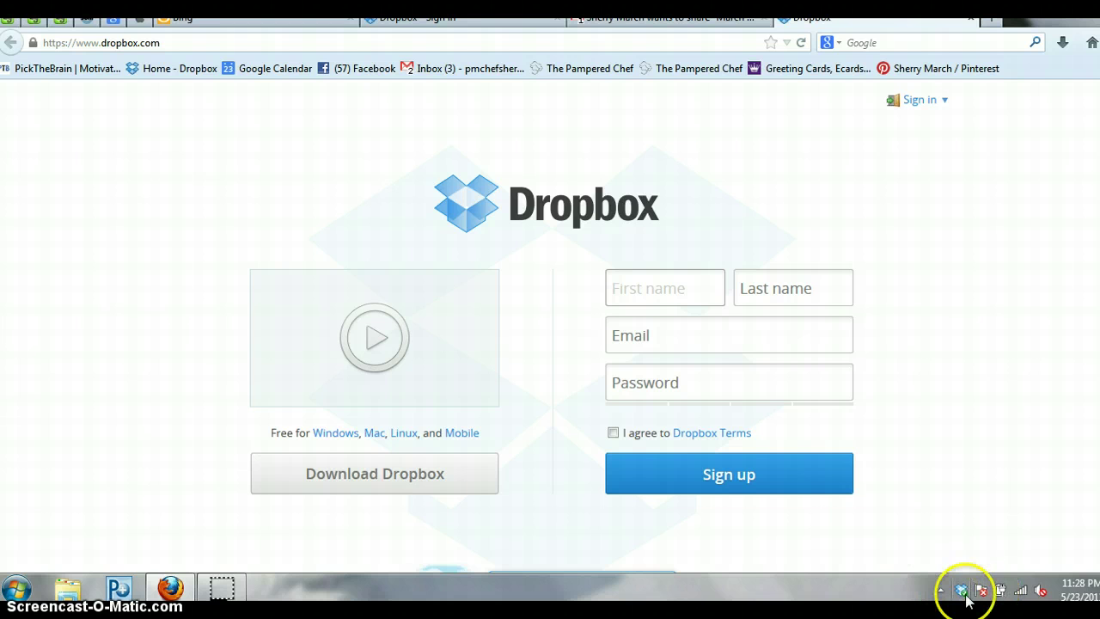
mouse_move(961, 592)
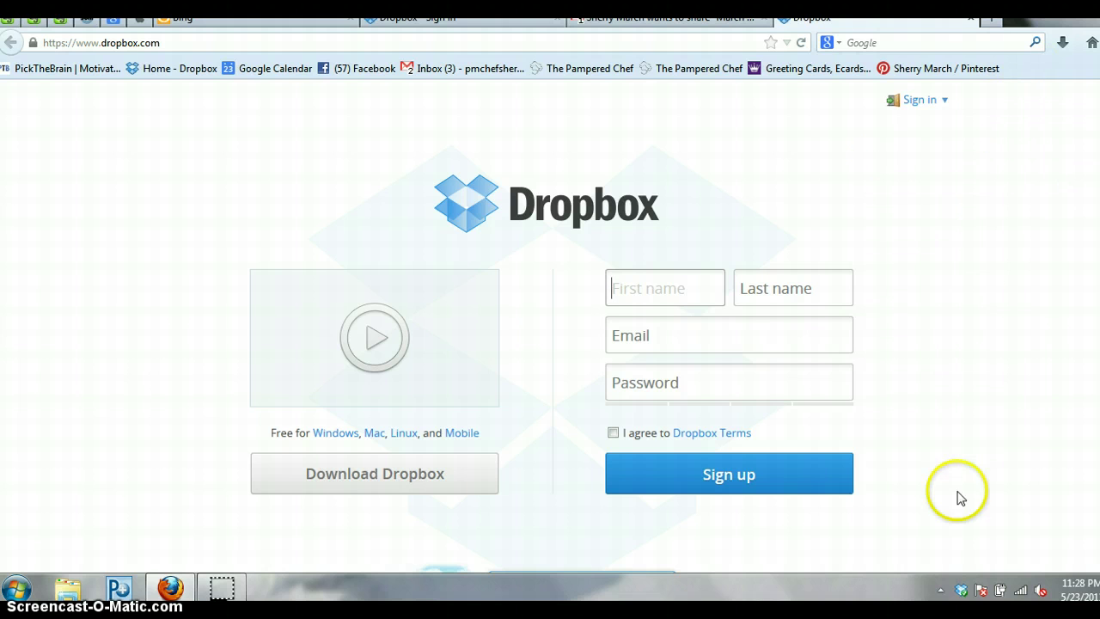
left_click(960, 591)
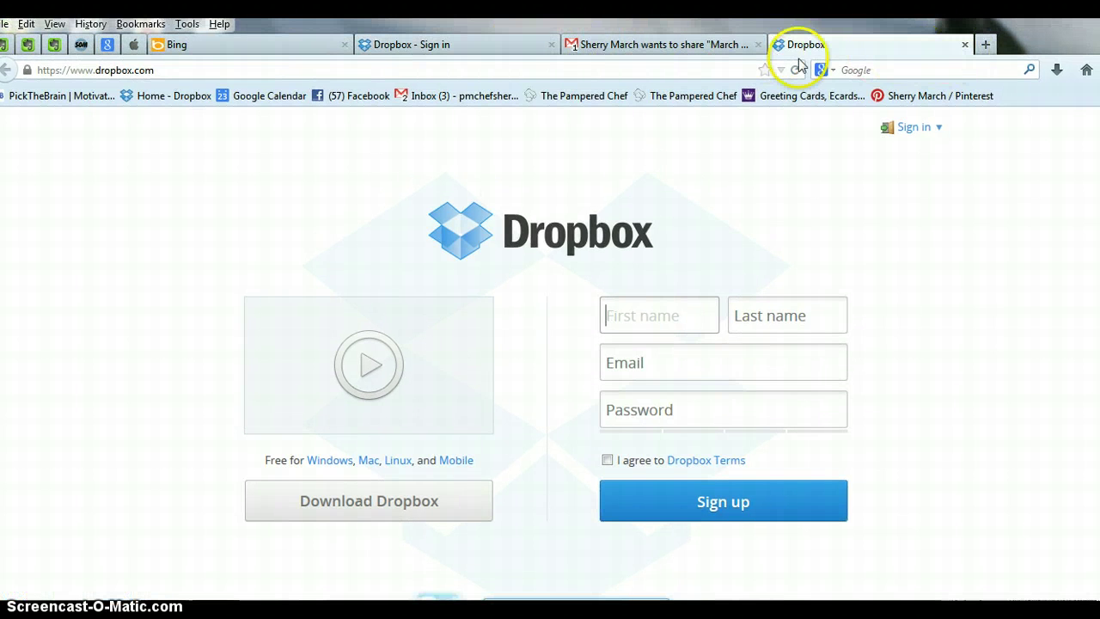
Sign in to the Dropbox website with the saved account e-mail and its account password.
left_click(481, 44)
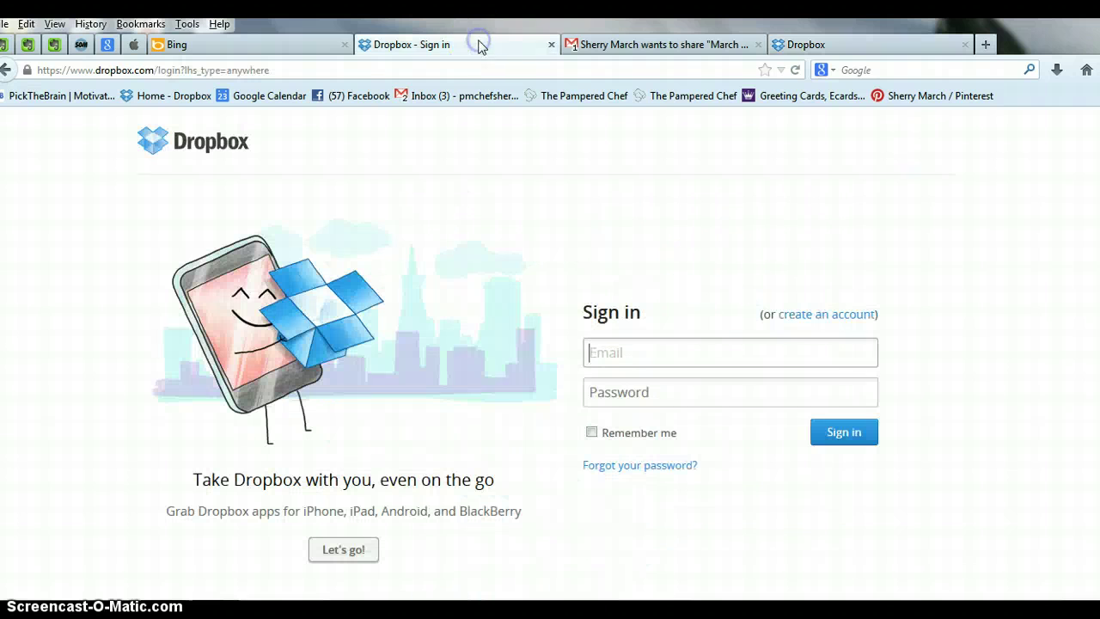
left_click(649, 359)
left_click(644, 376)
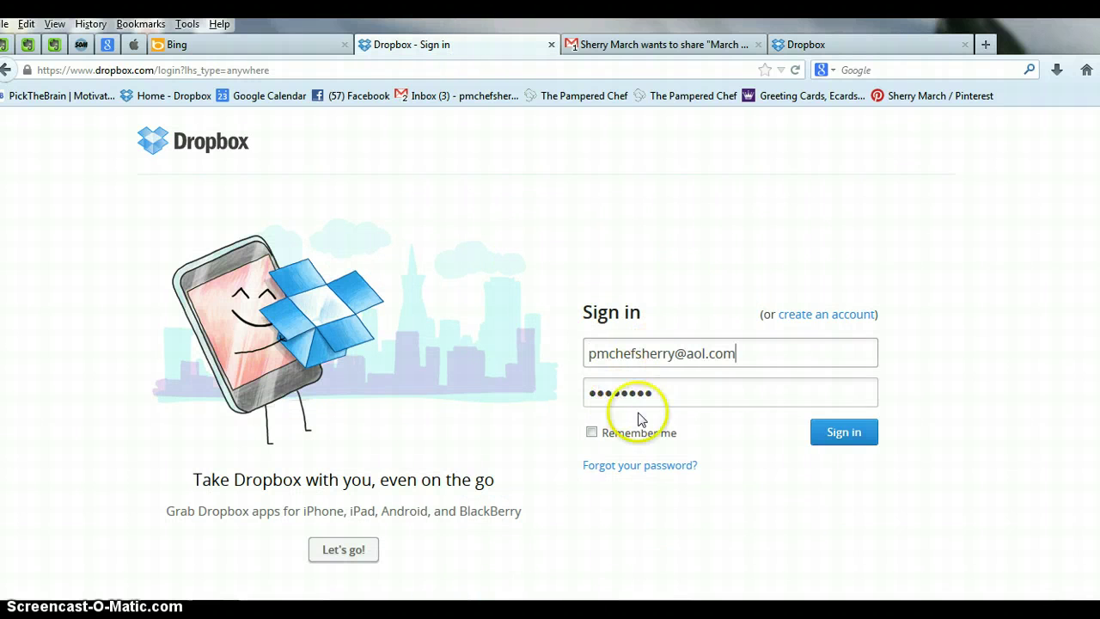
left_click(815, 438)
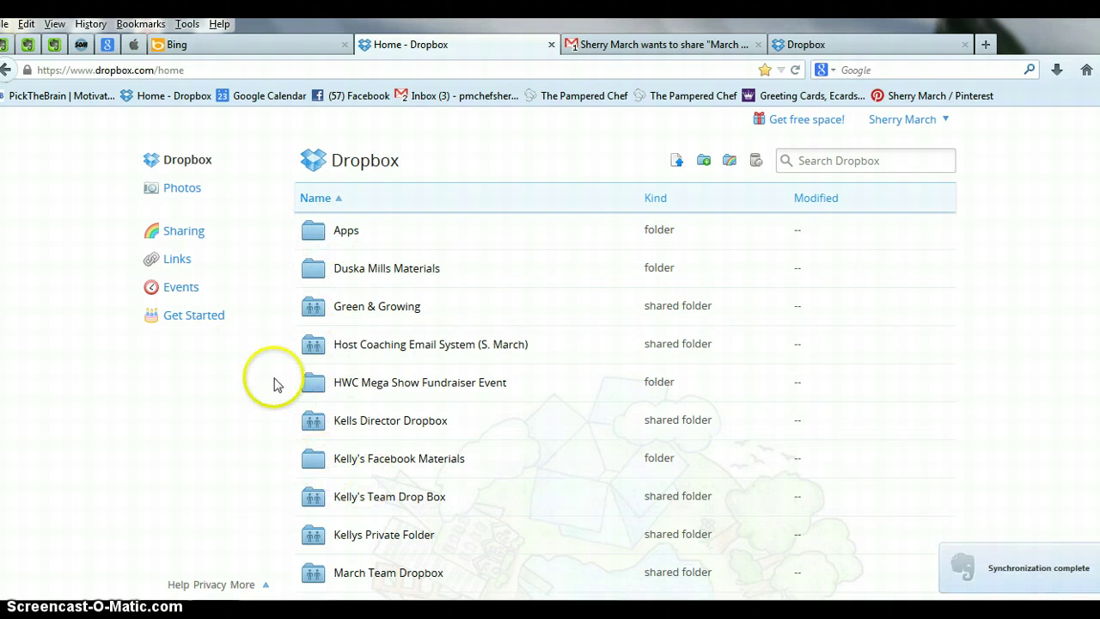
Minimize the browser and open the local Dropbox folder from its desktop shortcut.
left_click(318, 322)
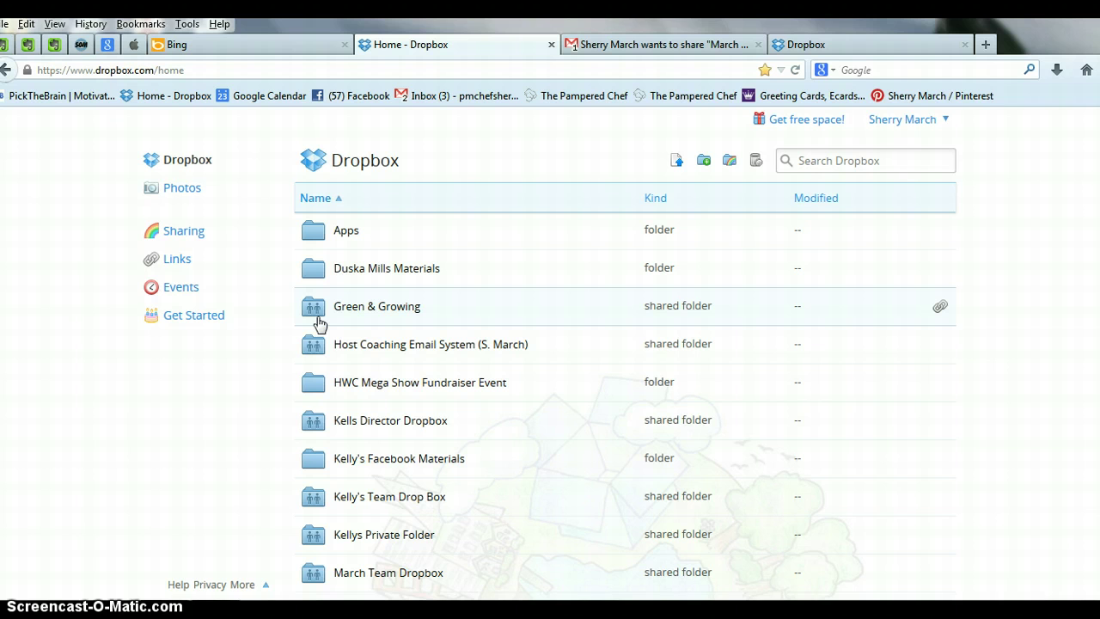
left_click(315, 325)
left_click(985, 28)
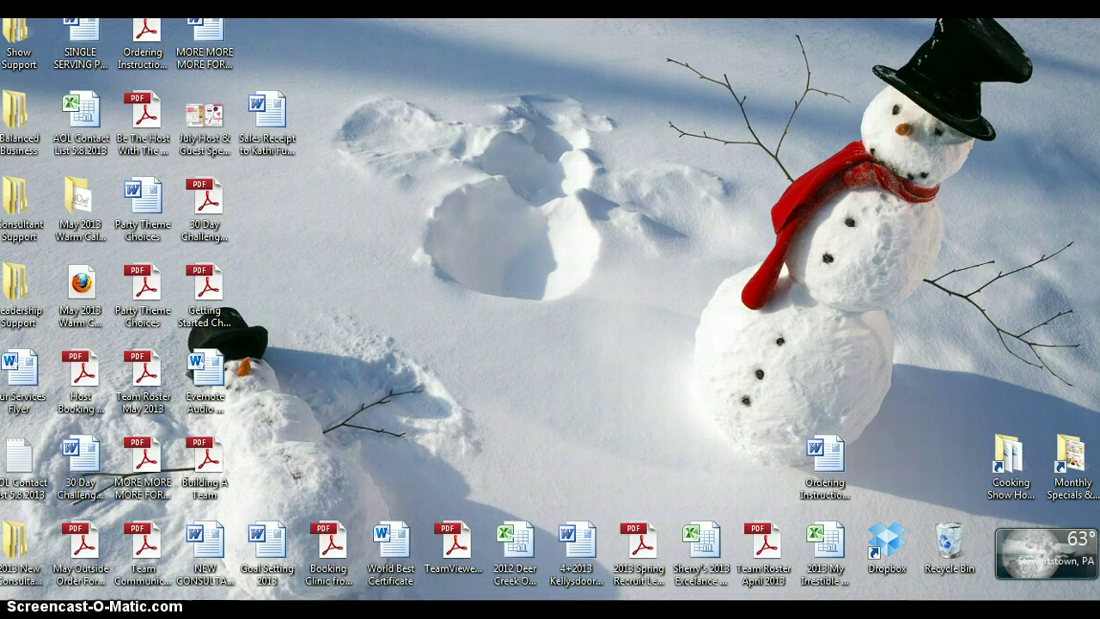
left_click(26, 610)
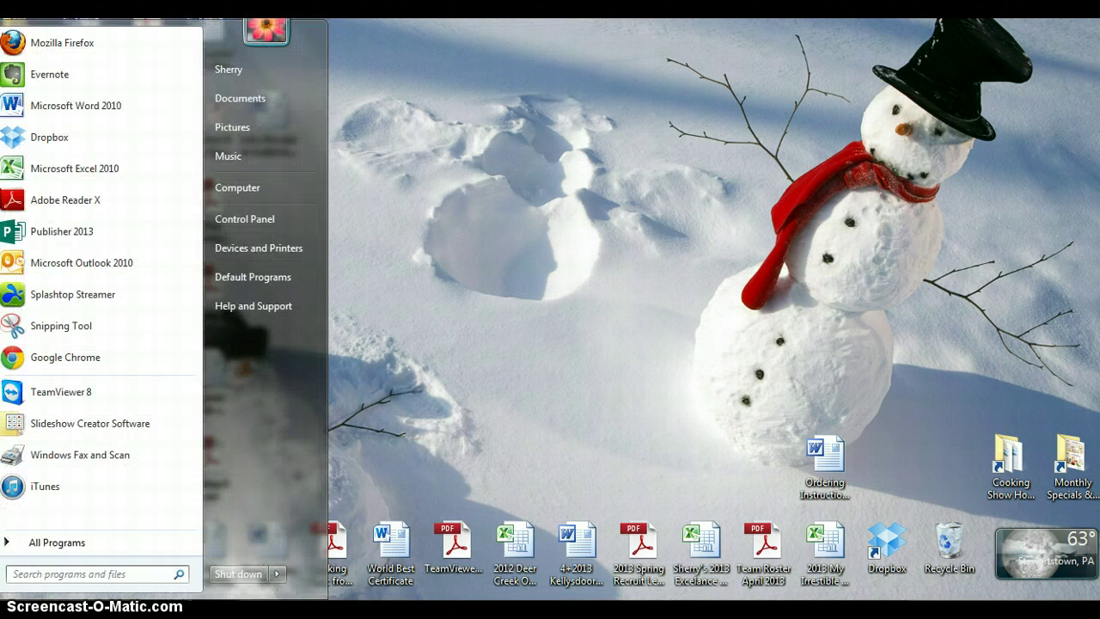
left_click(61, 137)
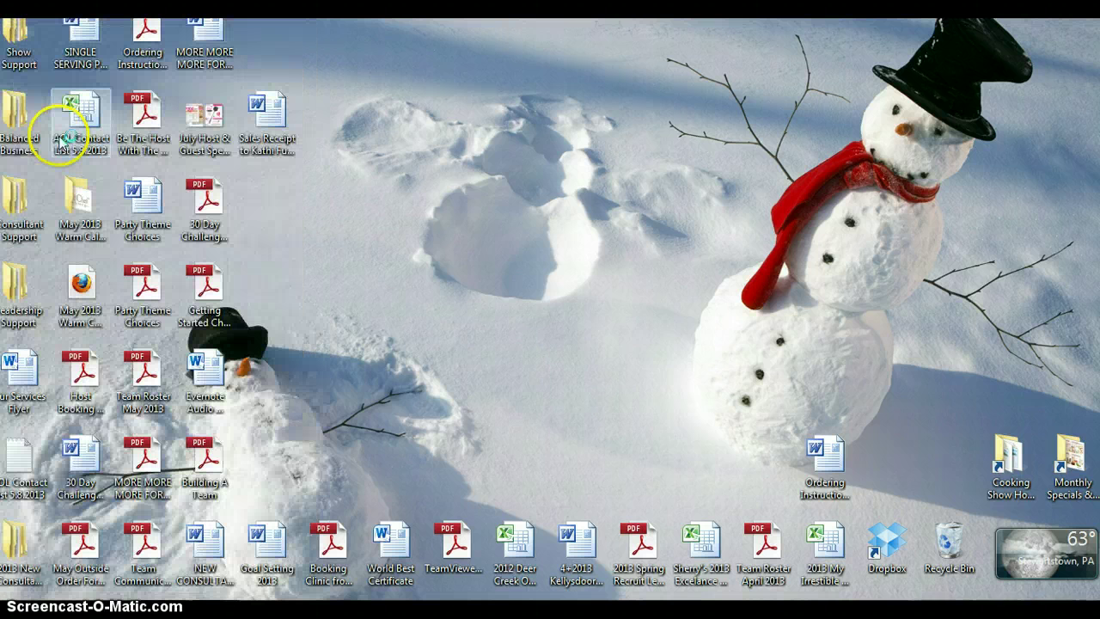
double_click(889, 550)
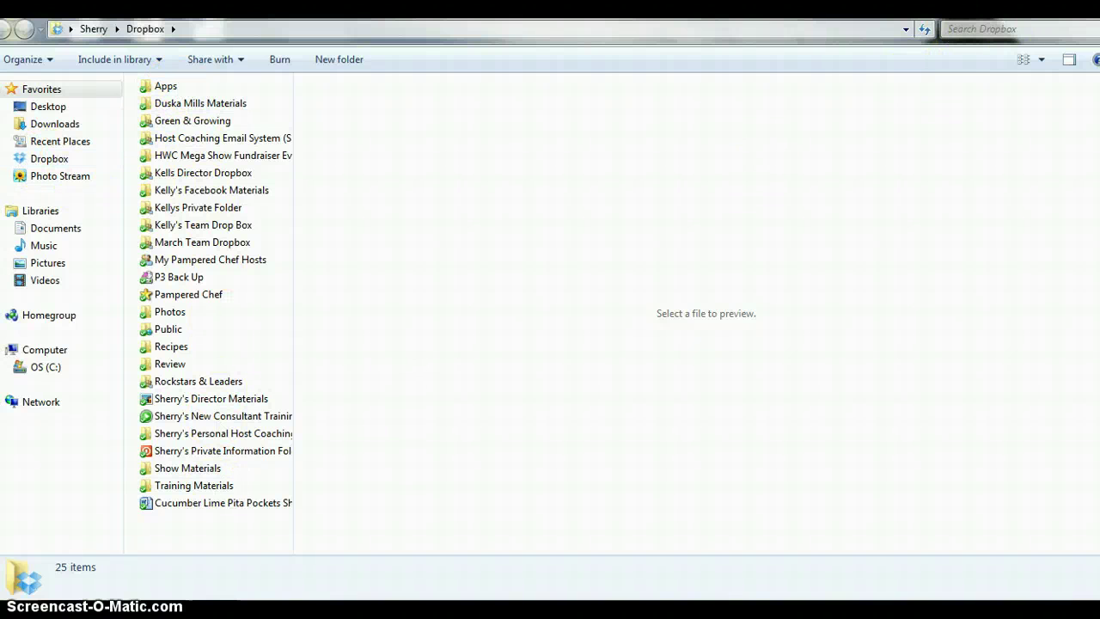
Shrink the local Dropbox folder window and the browser window, and place them side by side to compare their folder lists.
key("super+Down")
key("alt+Tab")
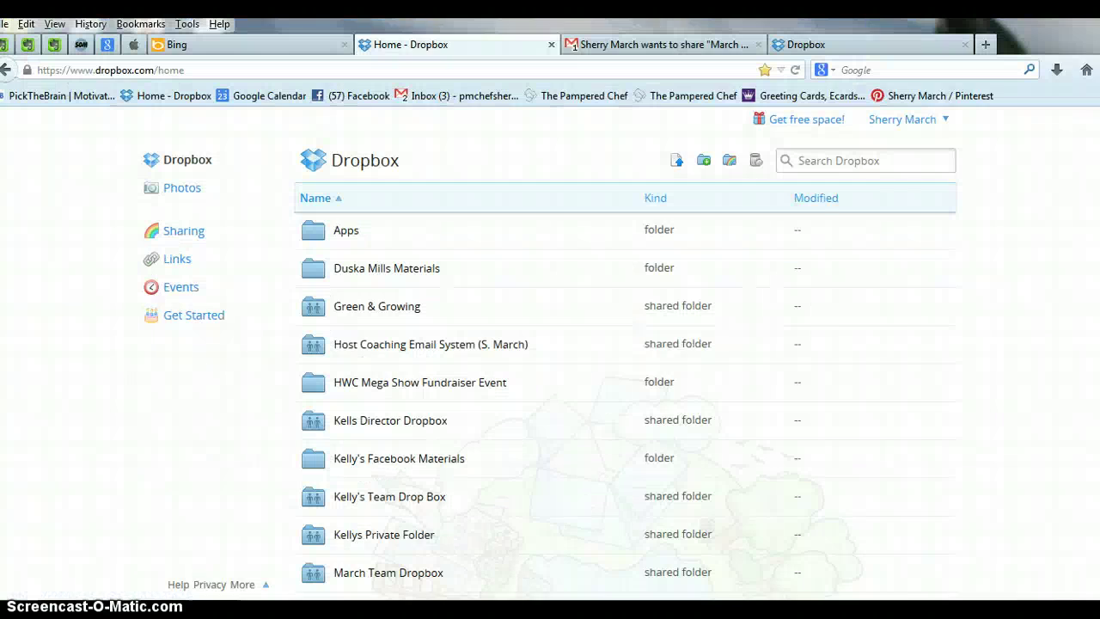
left_click(1042, 35)
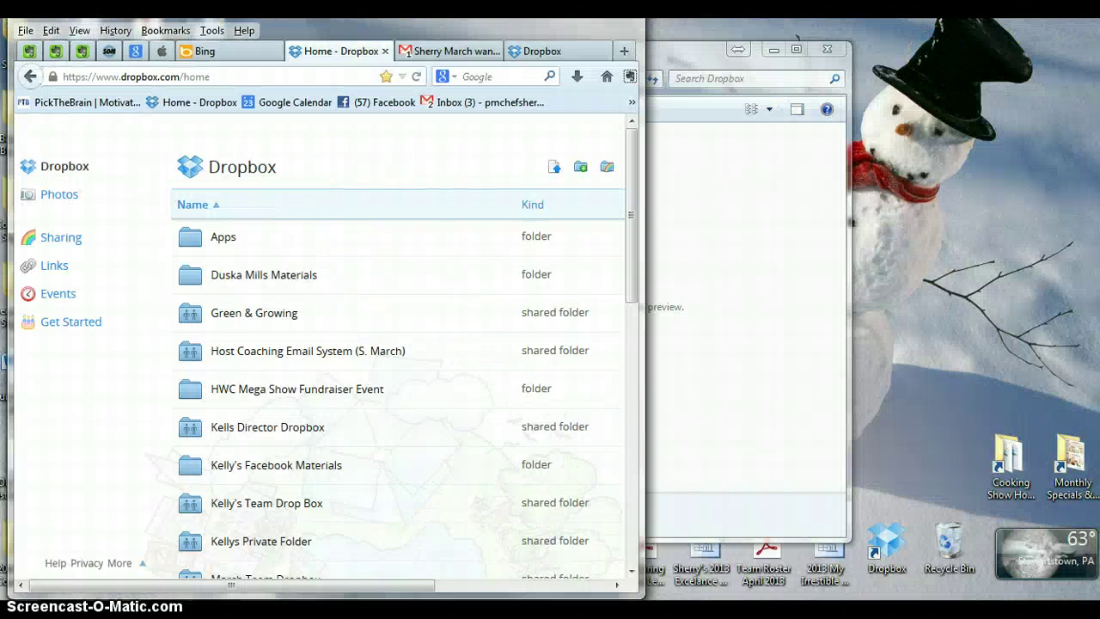
left_click_drag(386, 30, 842, 47)
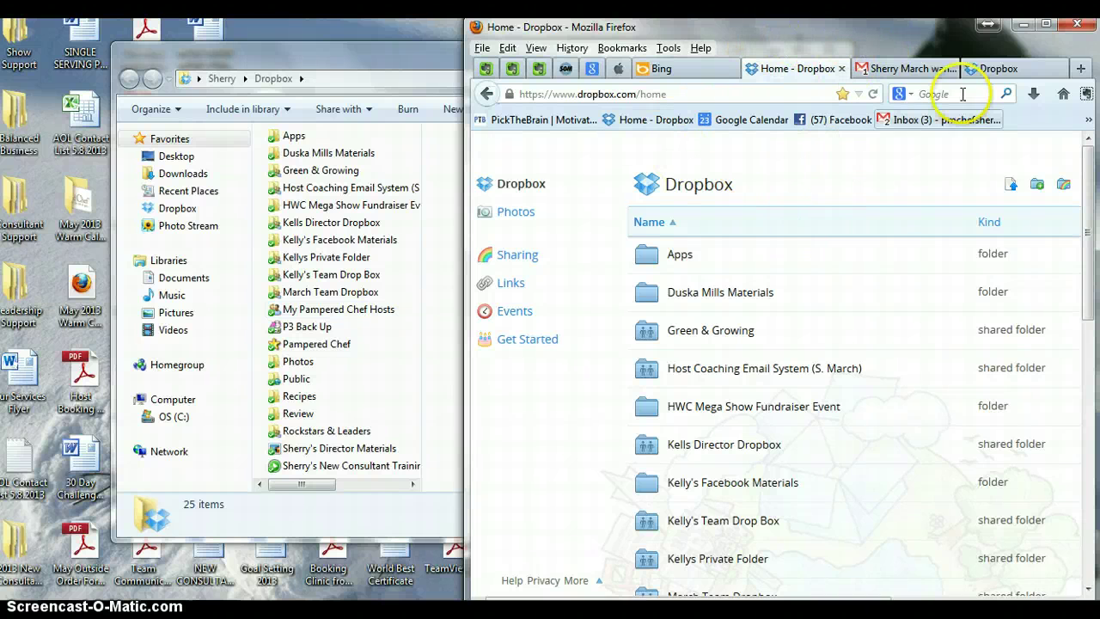
Maximize the browser and open the Games folder inside Cooking Show in the March Team Dropbox shared folder.
left_click(1046, 23)
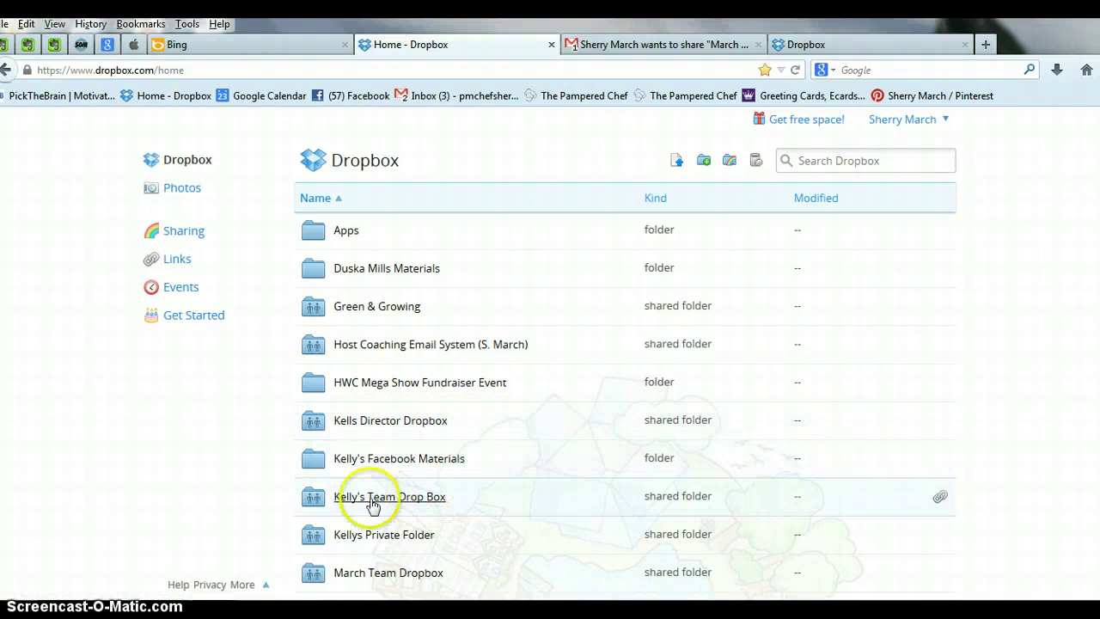
scroll(490, 498, "down", 2)
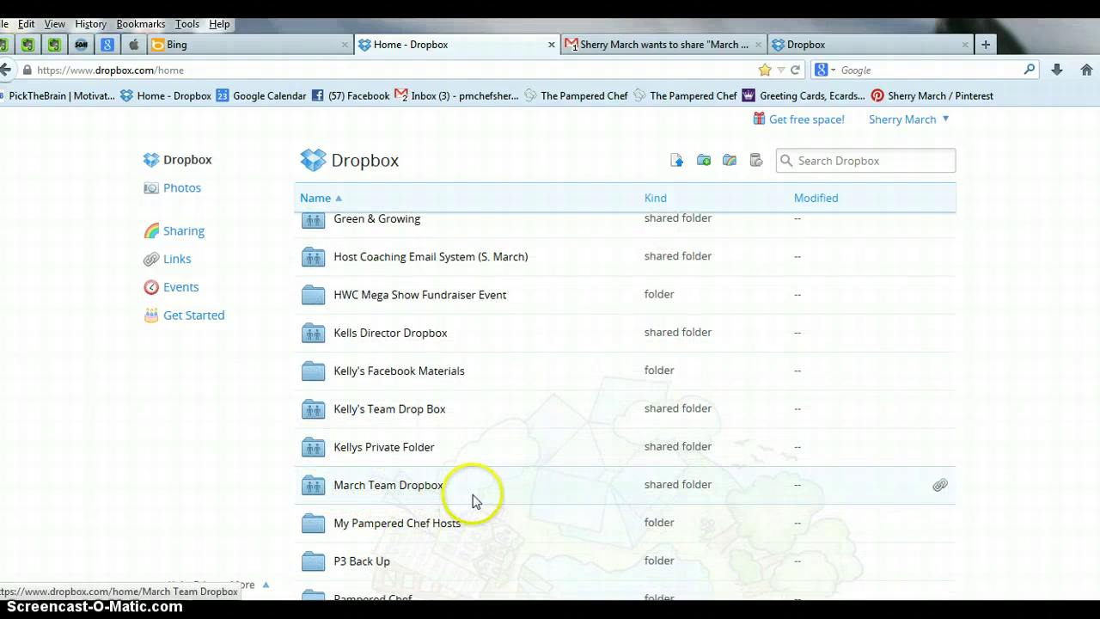
left_click(421, 487)
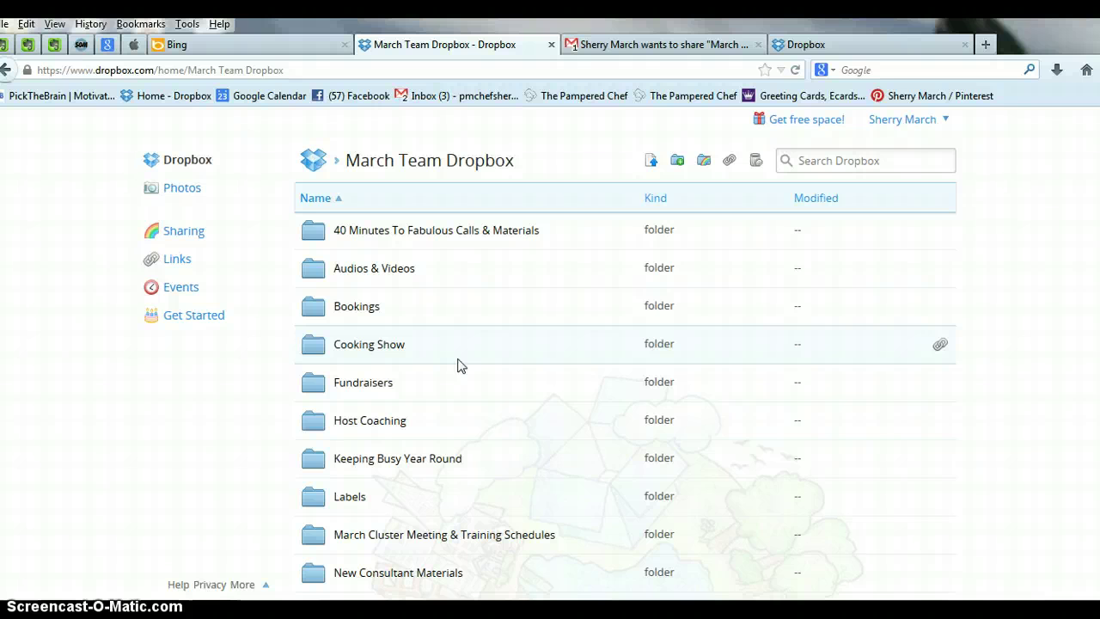
left_click(386, 348)
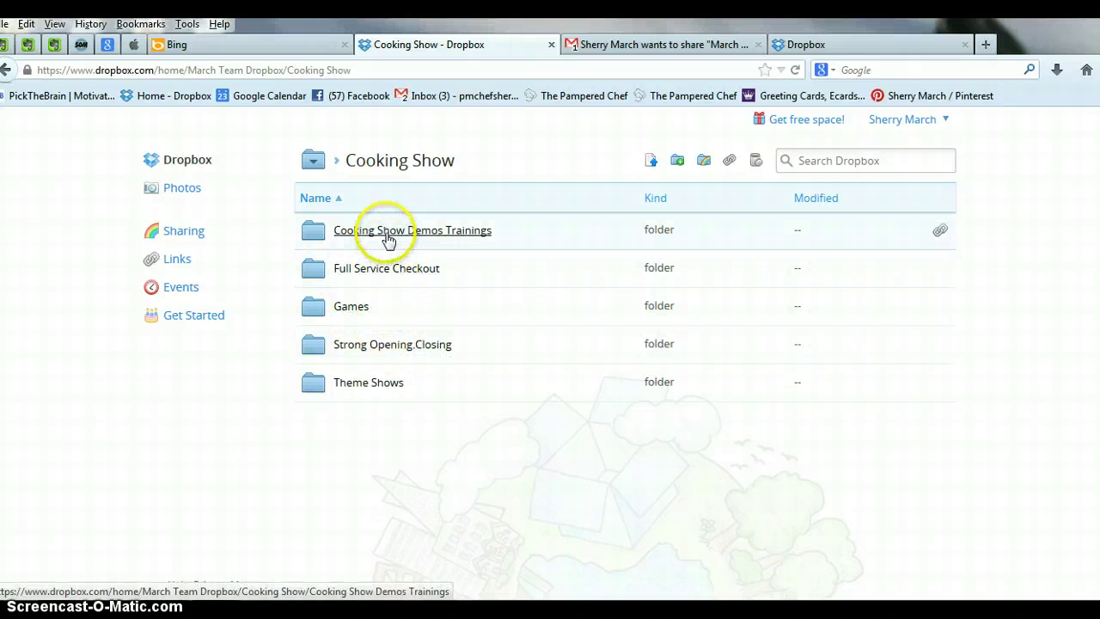
left_click(349, 307)
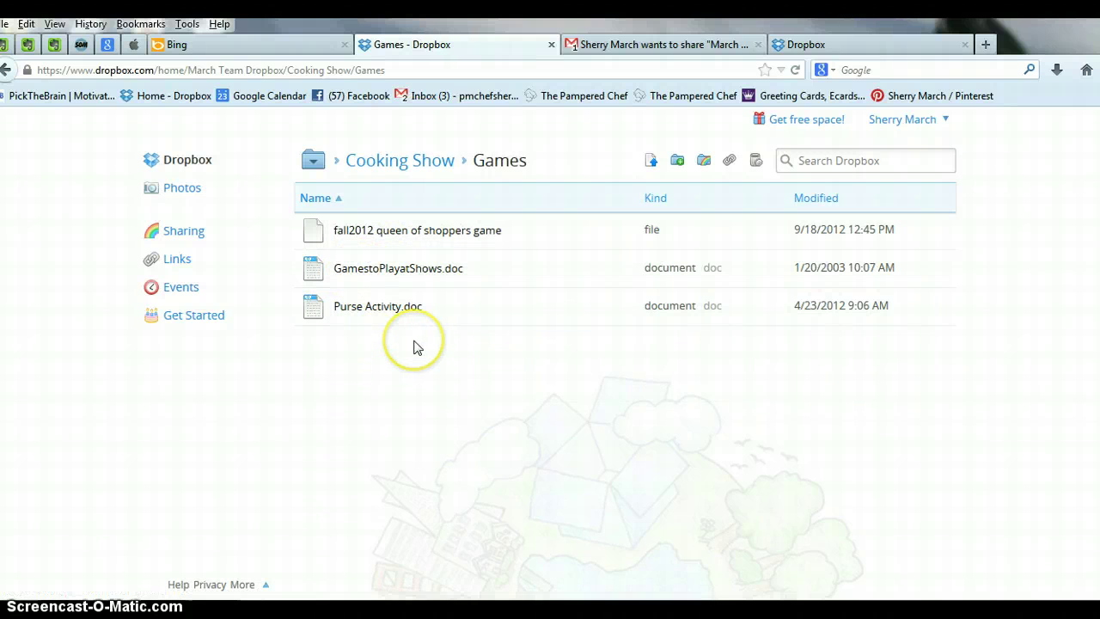
Open GamestoPlayatShows.doc with Microsoft Word and read through its first page.
left_click(407, 272)
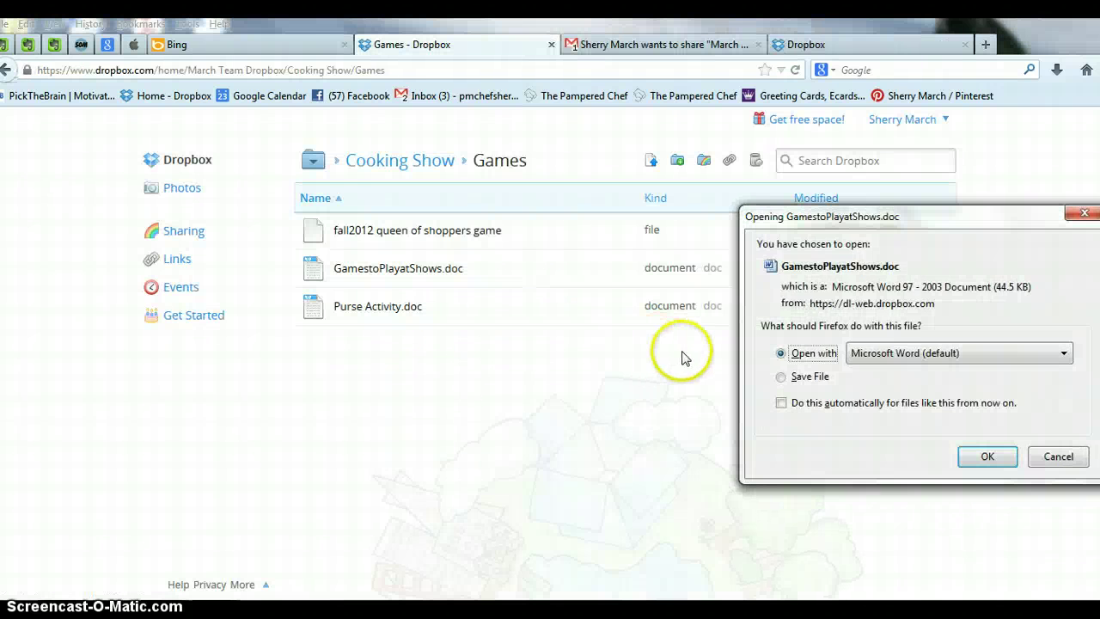
left_click(988, 456)
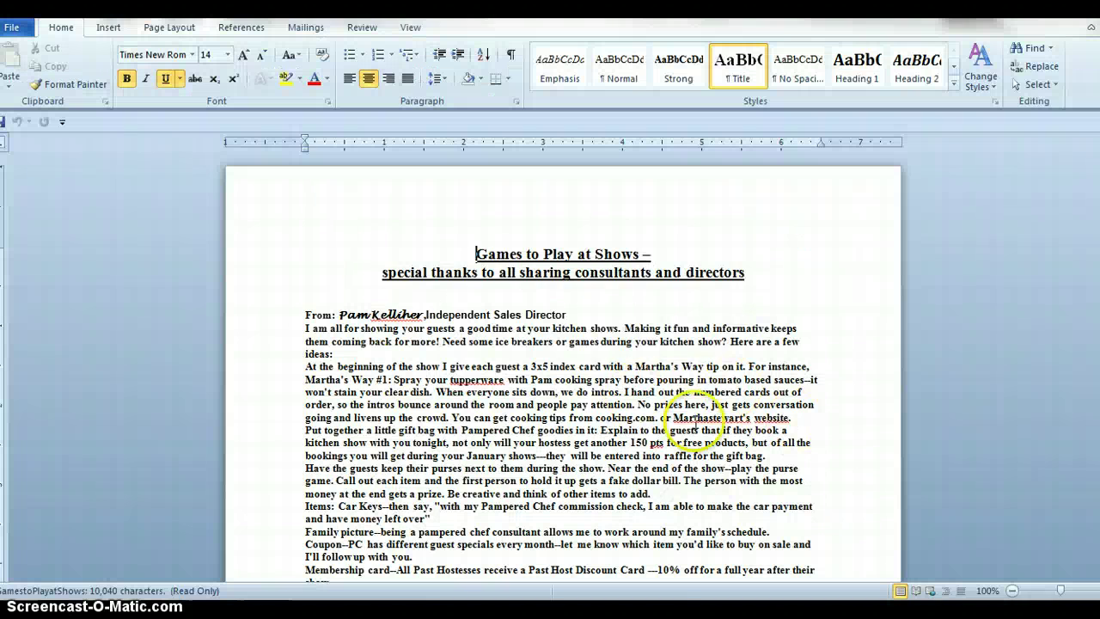
scroll(594, 382, "down", 3)
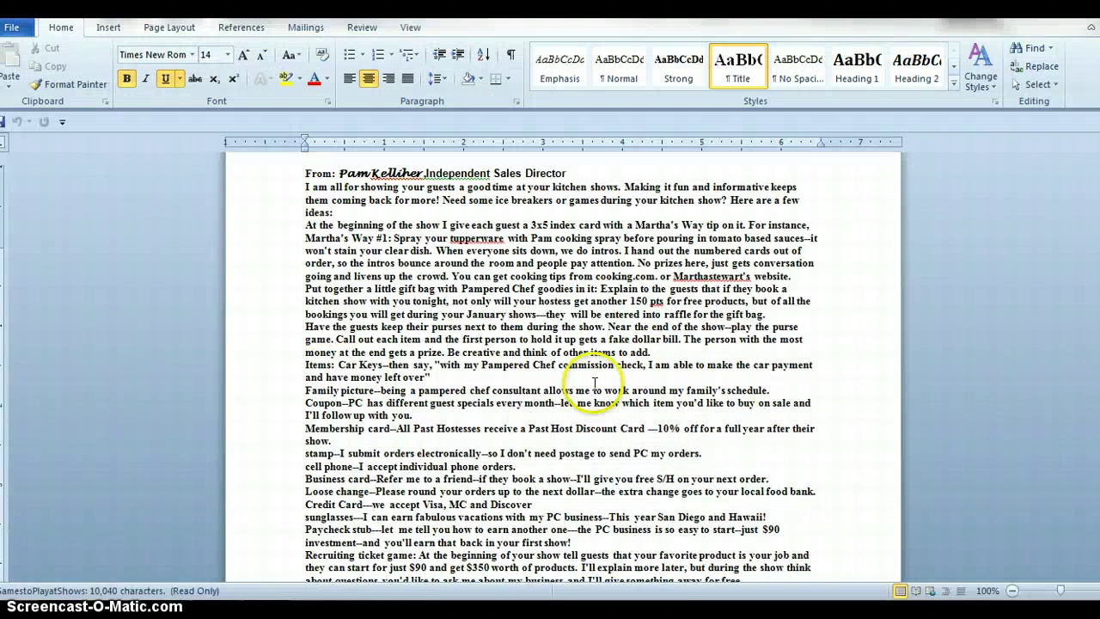
scroll(595, 382, "down", 5)
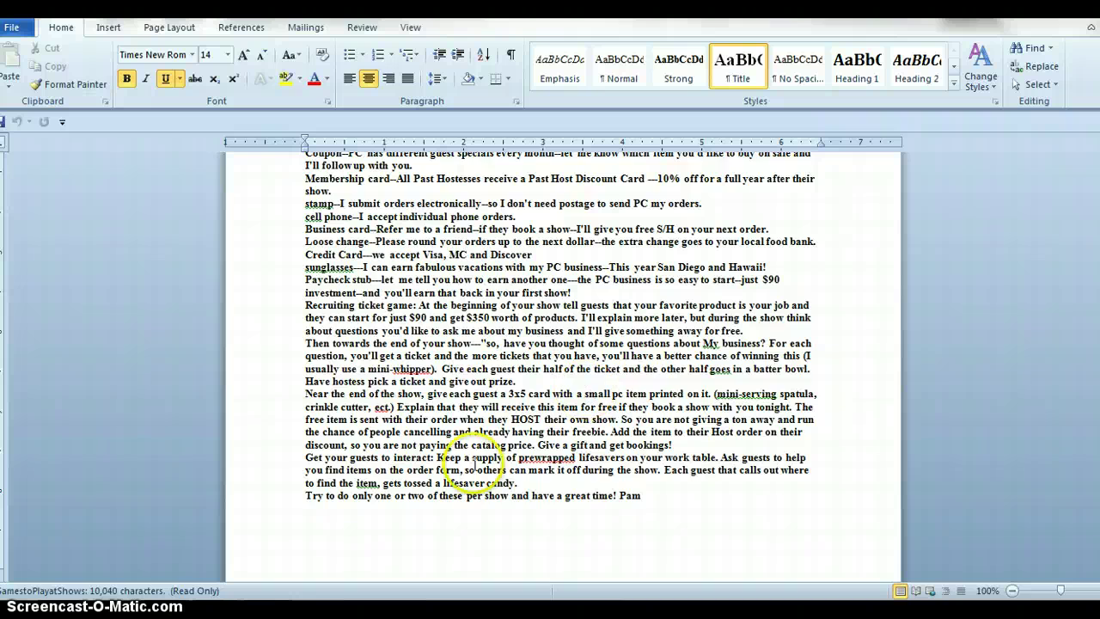
scroll(498, 430, "down", 3)
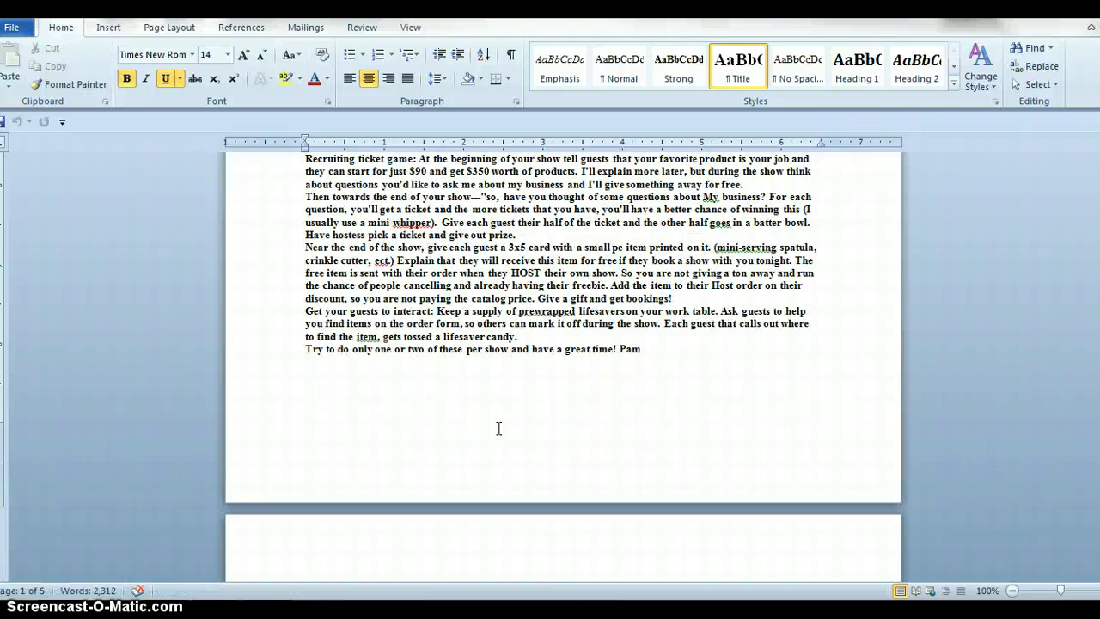
left_click(12, 27)
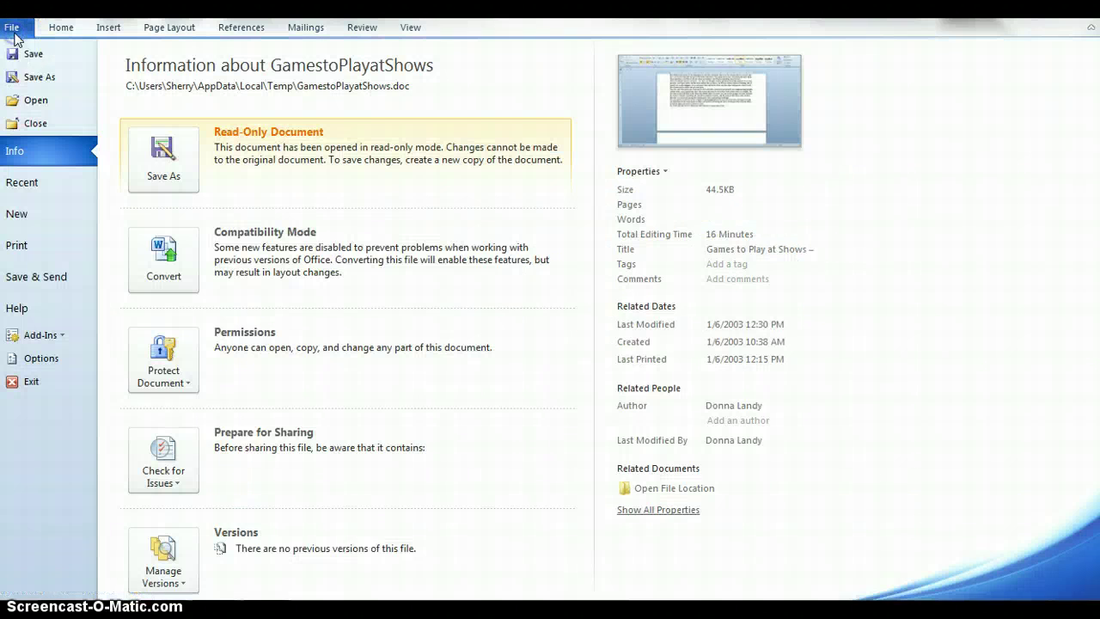
key("Escape")
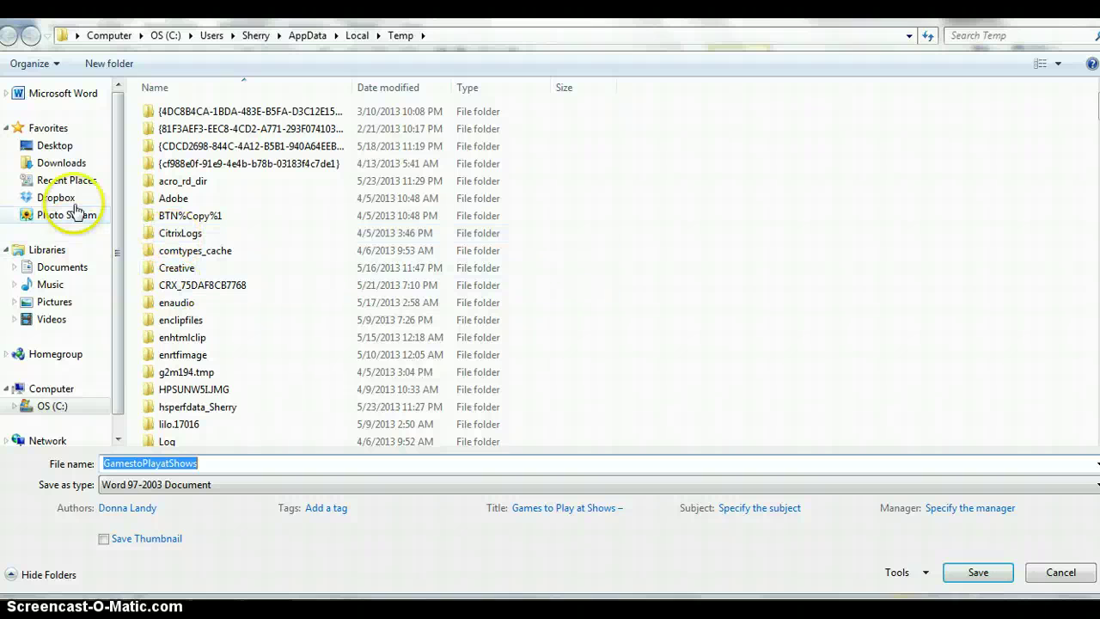
left_click(55, 147)
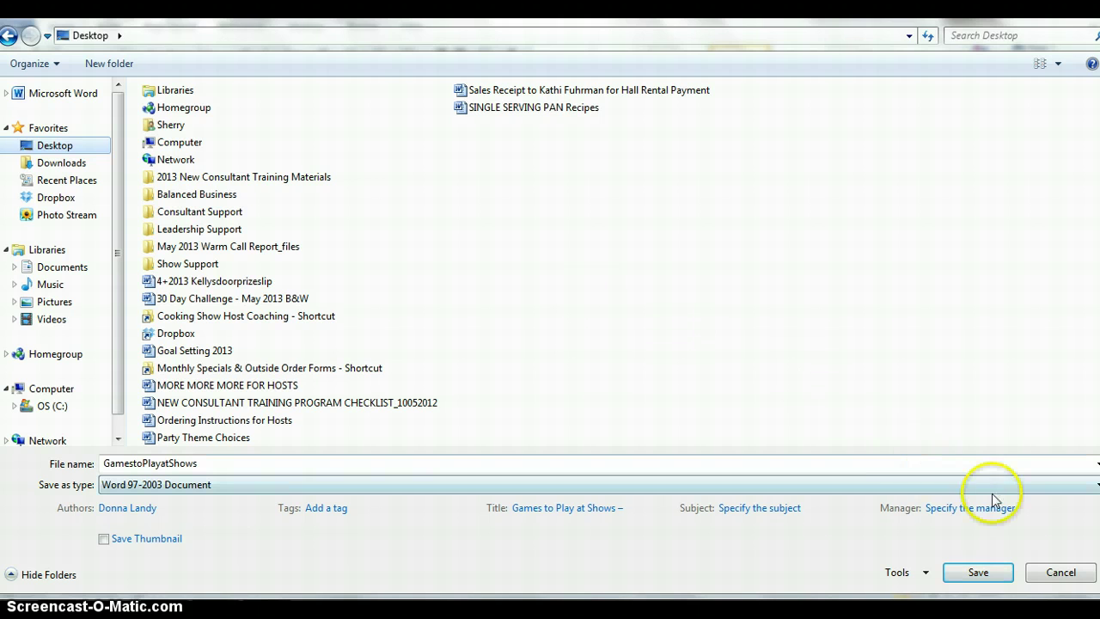
left_click(1056, 572)
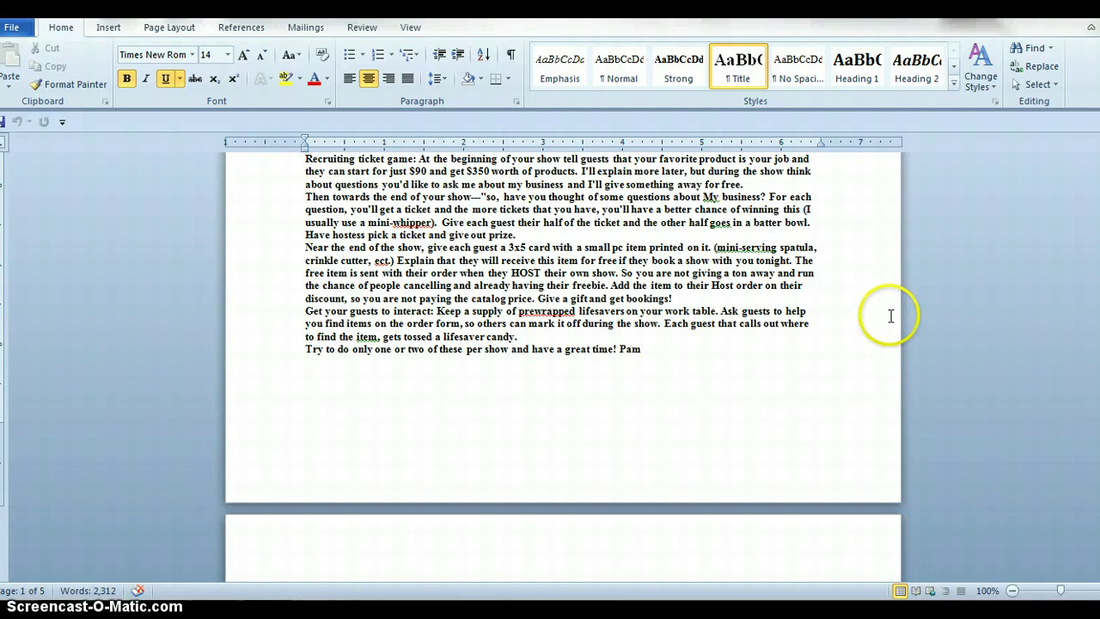
Close the Word document and go back to the Cooking Show folder on the Dropbox website.
scroll(890, 317, "up", 5)
scroll(890, 316, "up", 10)
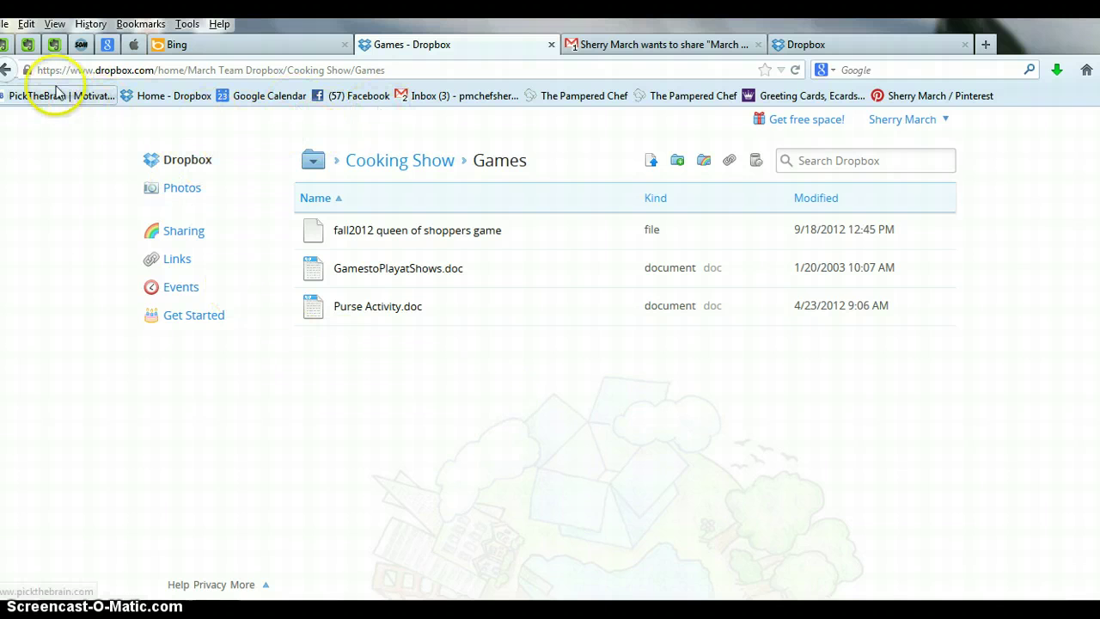
left_click(7, 71)
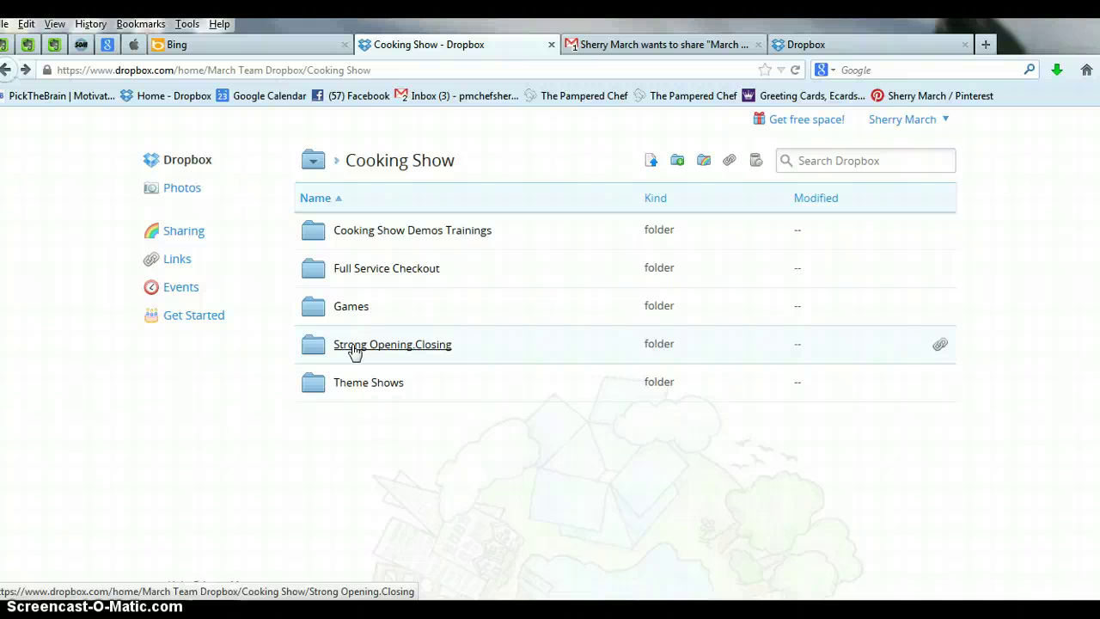
Return to the Dropbox home folder and look through its shared and regular folders.
left_click(205, 165)
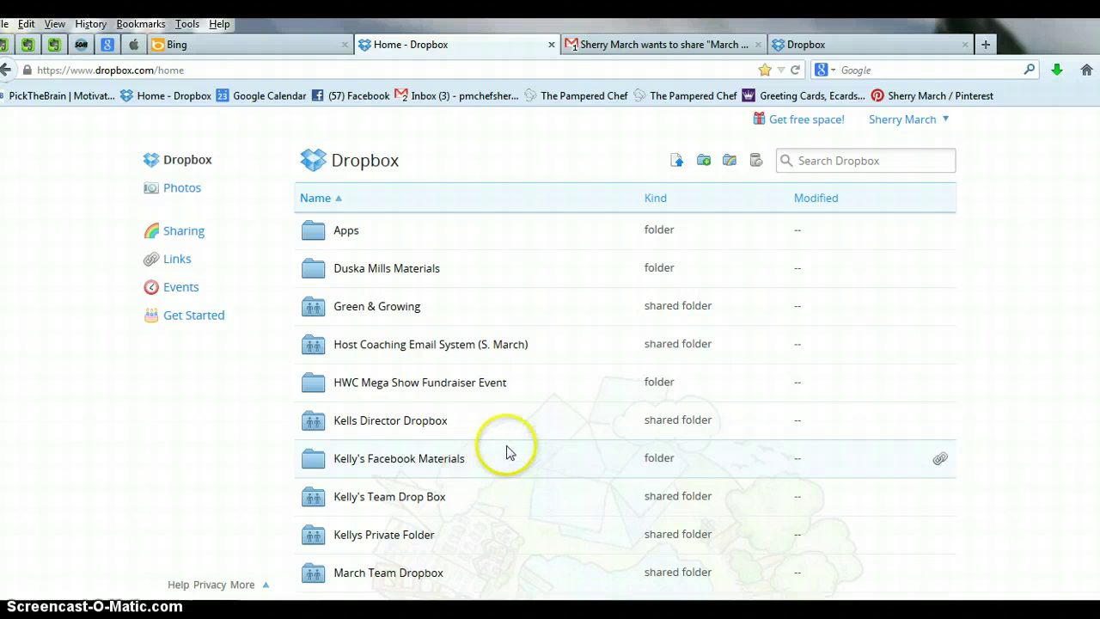
scroll(508, 449, "down", 5)
scroll(523, 456, "down", 4)
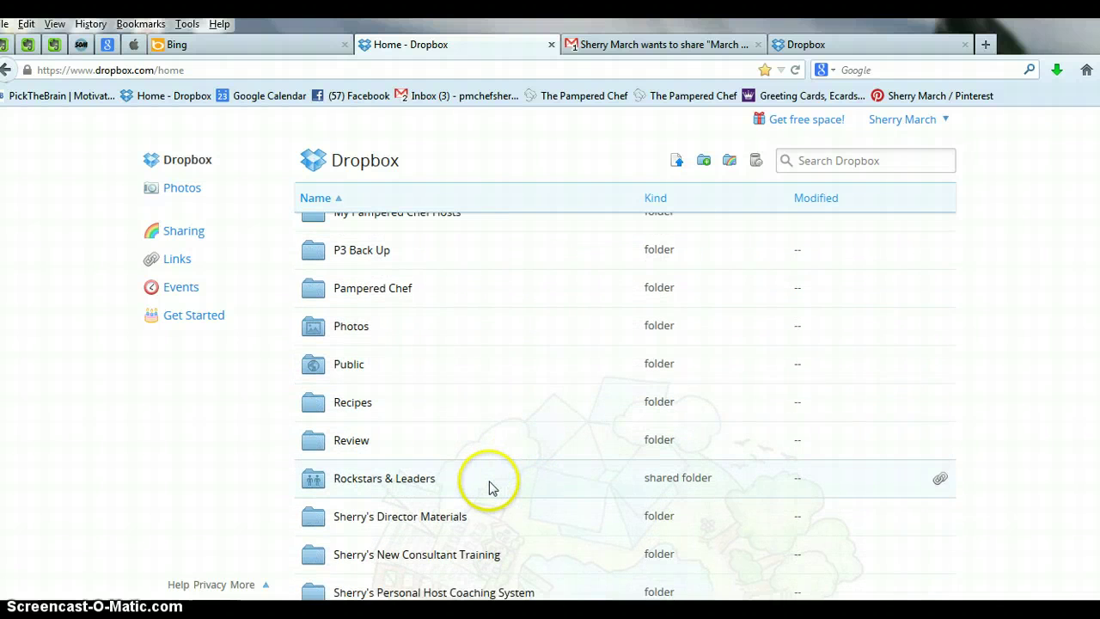
scroll(491, 481, "up", 5)
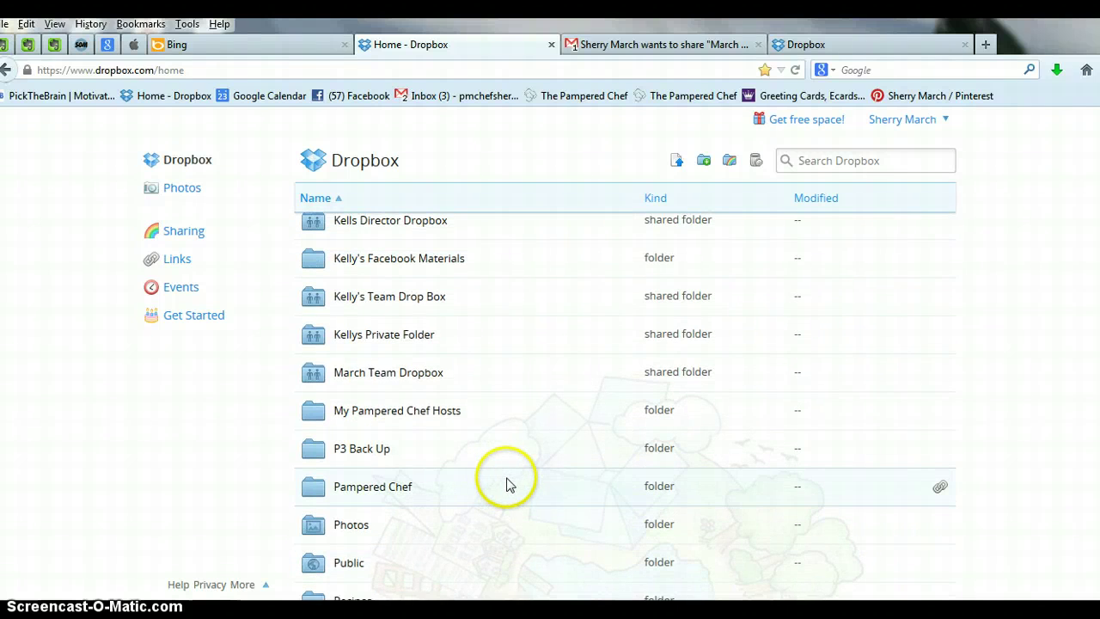
scroll(510, 481, "up", 4)
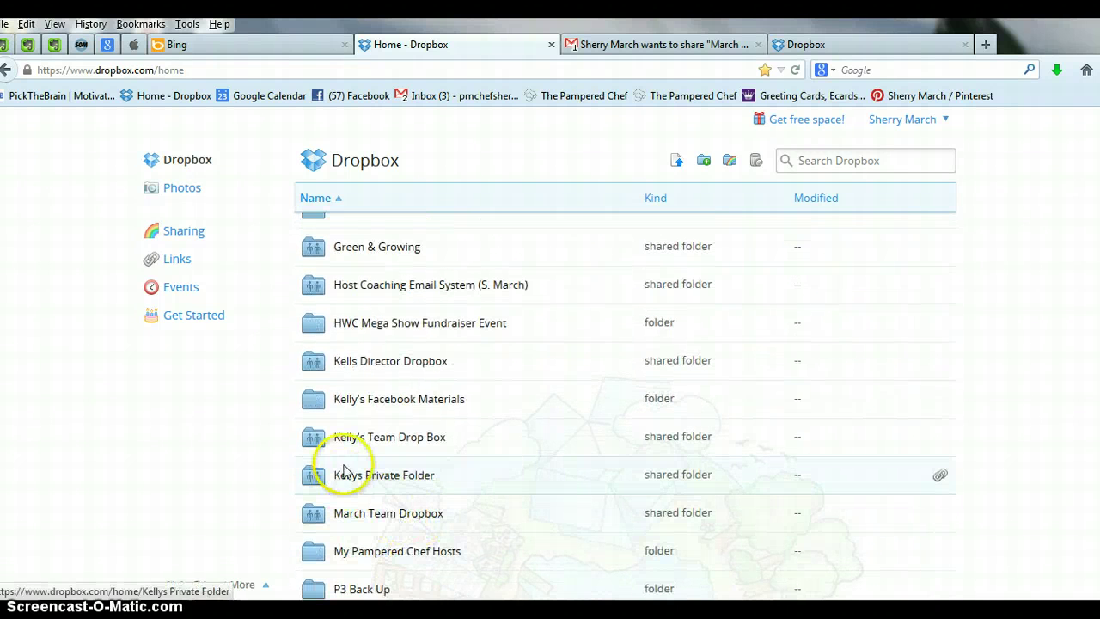
scroll(429, 386, "up", 2)
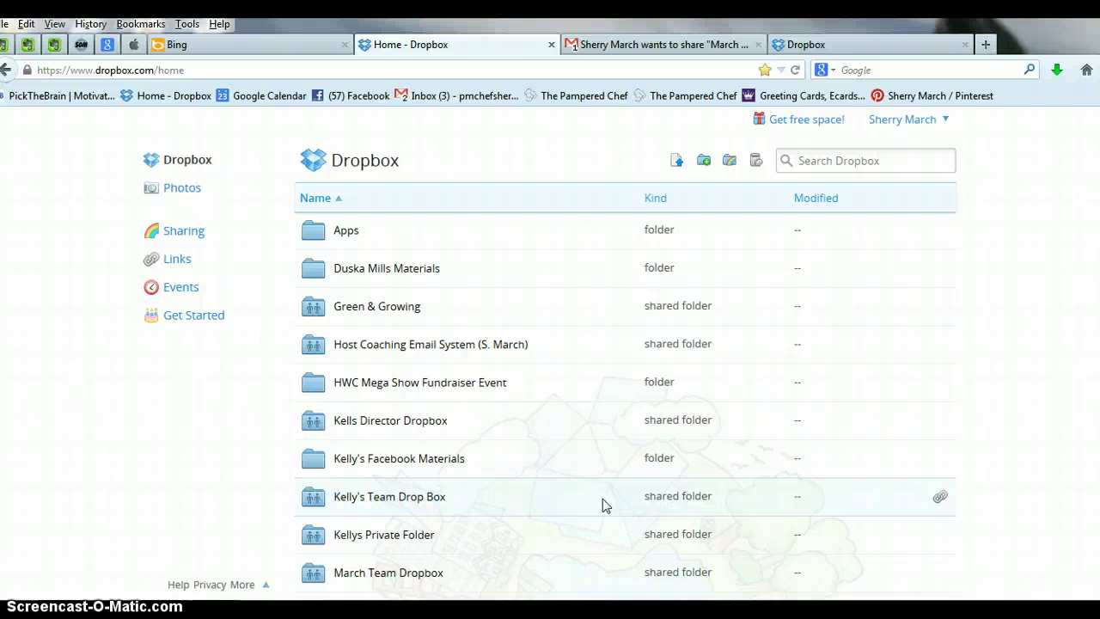
left_click(504, 526)
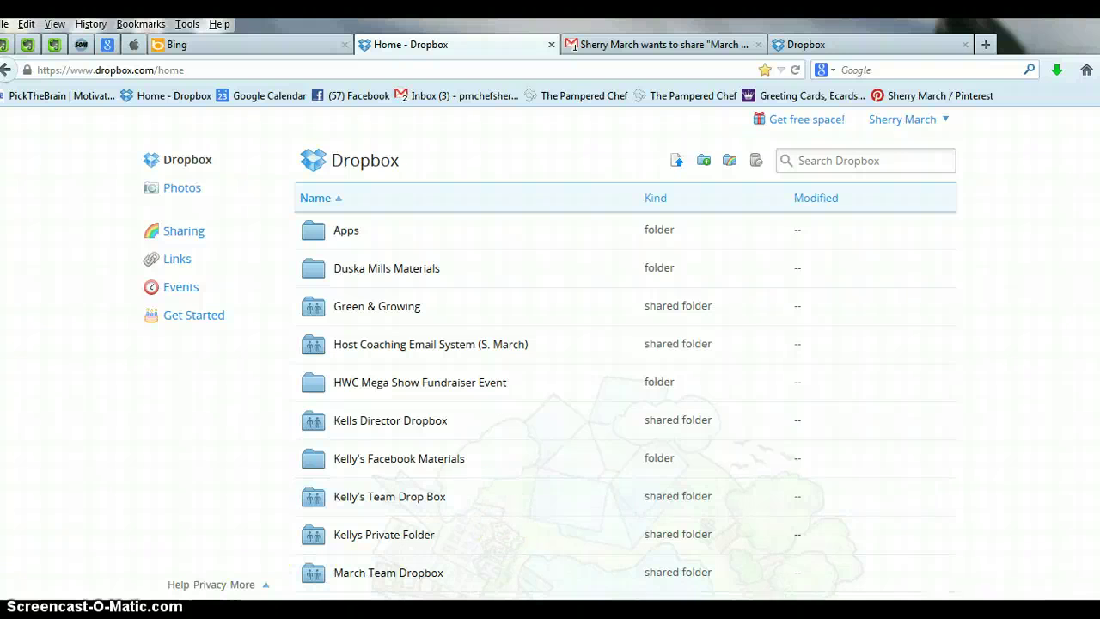